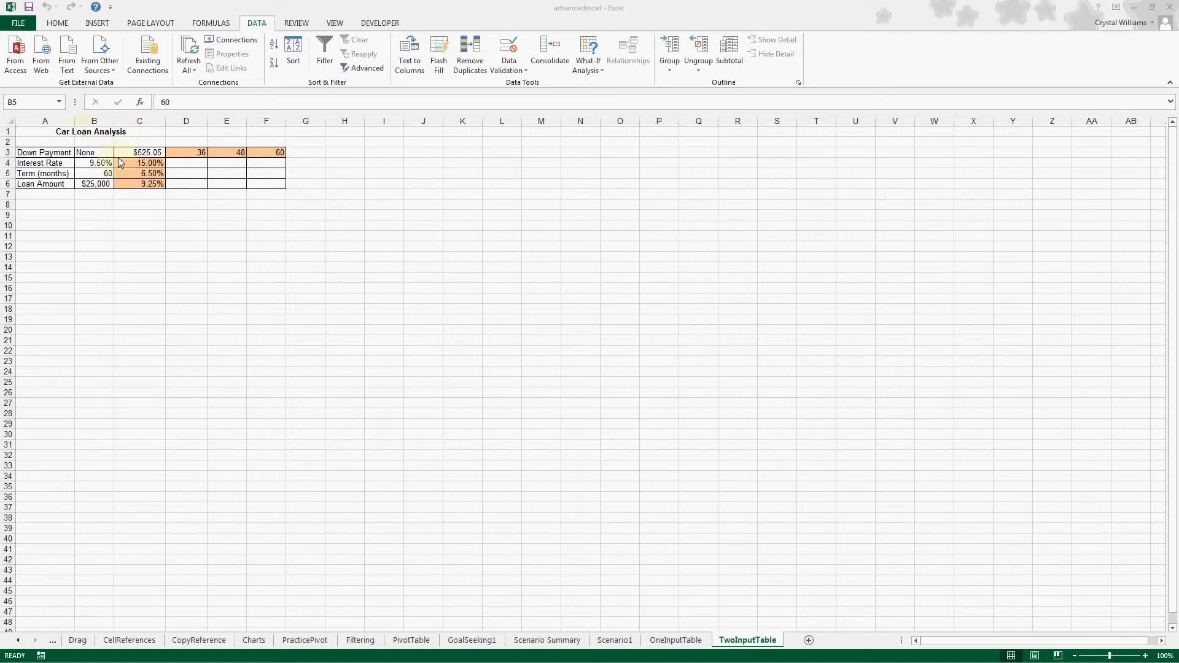
- Examine the payment formula in C3 and the interest rate and term cells B4 and B5 it refers to
click(131, 153)
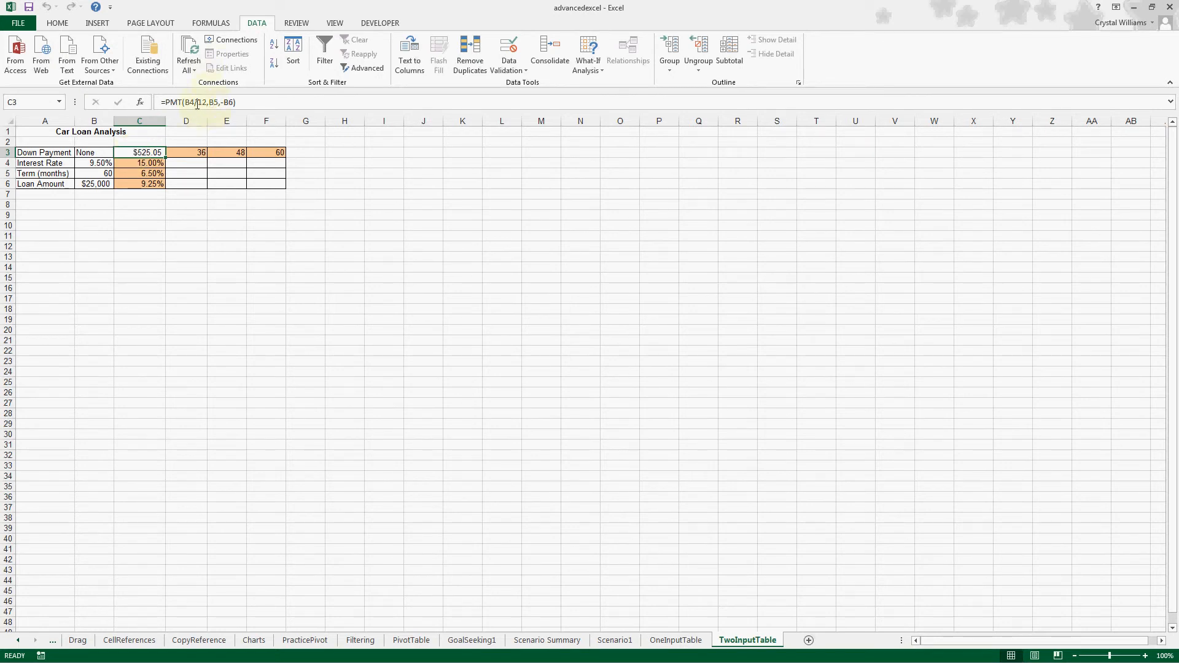
click(90, 161)
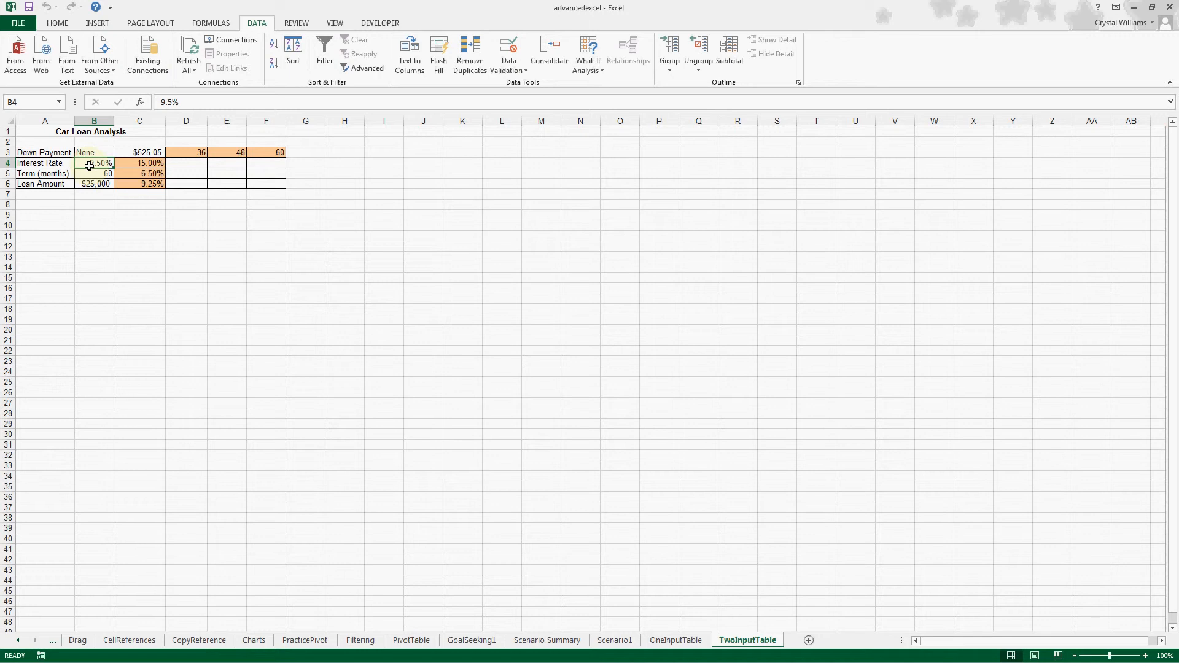
click(96, 174)
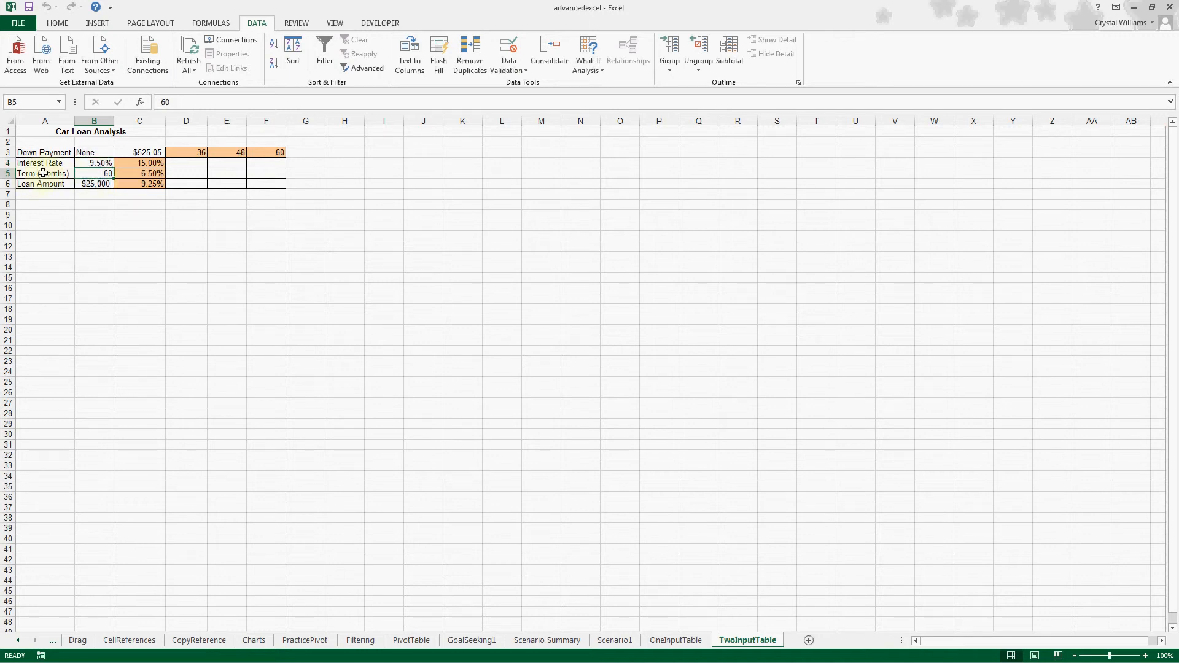
click(93, 163)
click(90, 173)
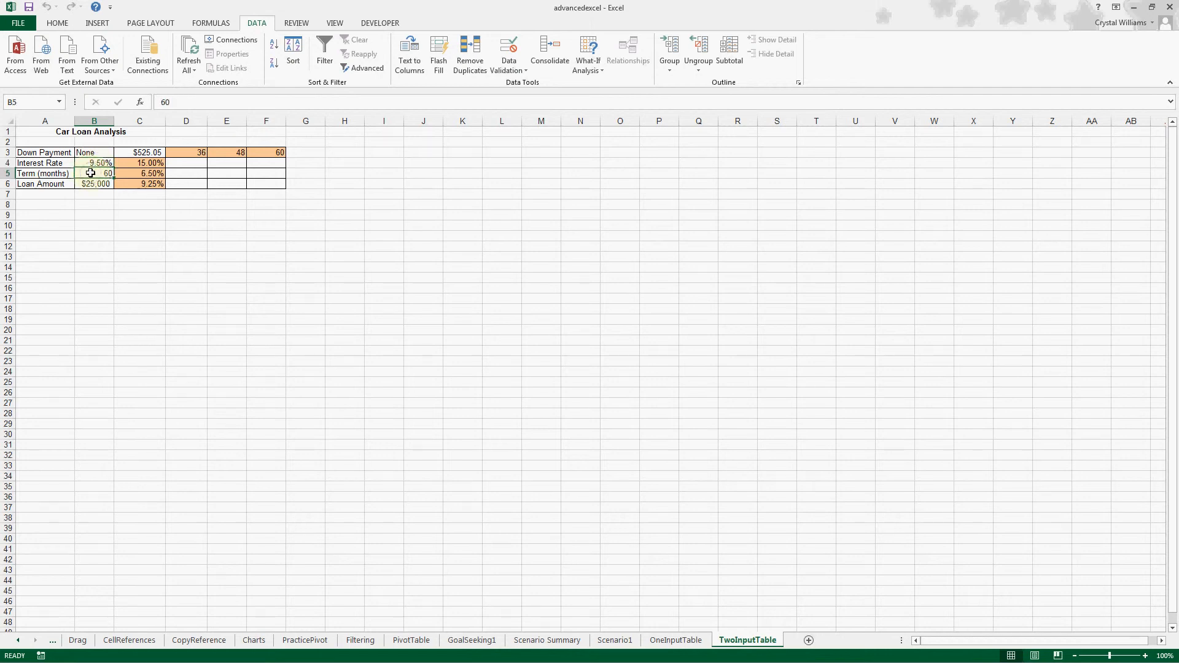
click(128, 152)
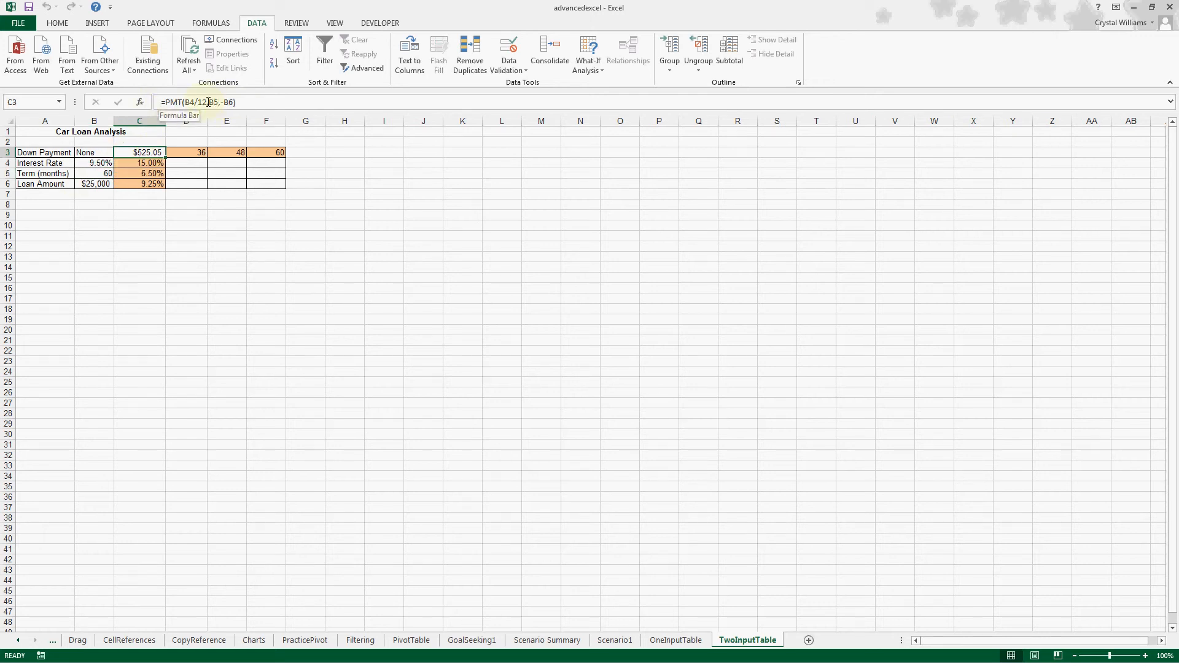
double_click(187, 102)
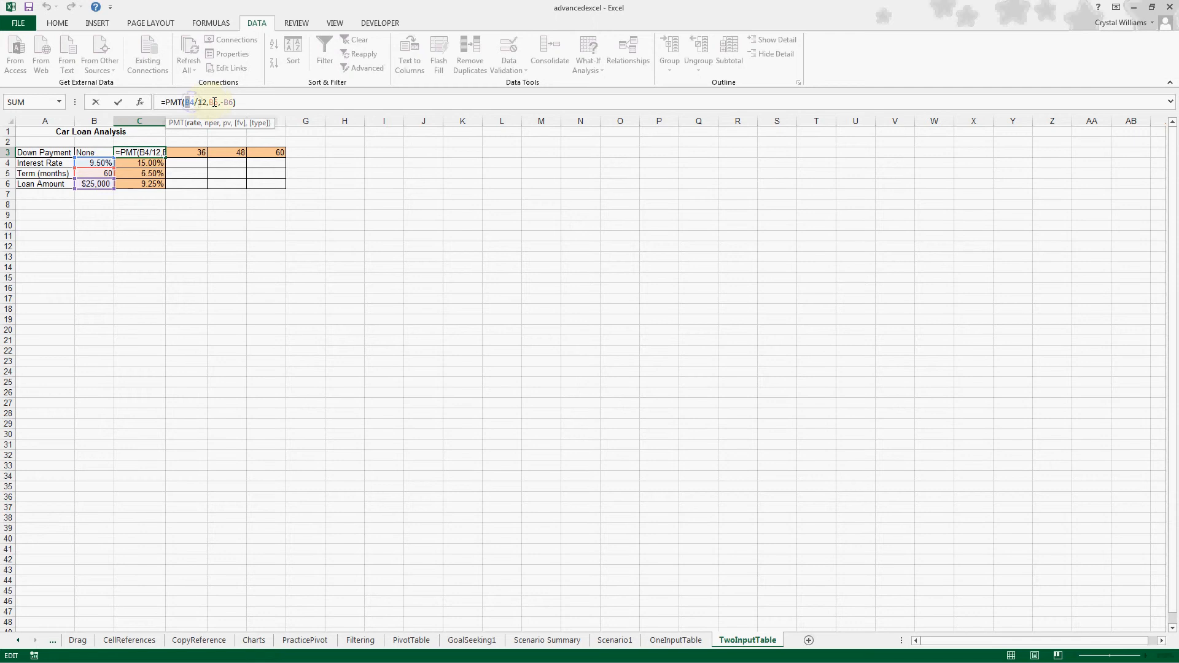
click(150, 225)
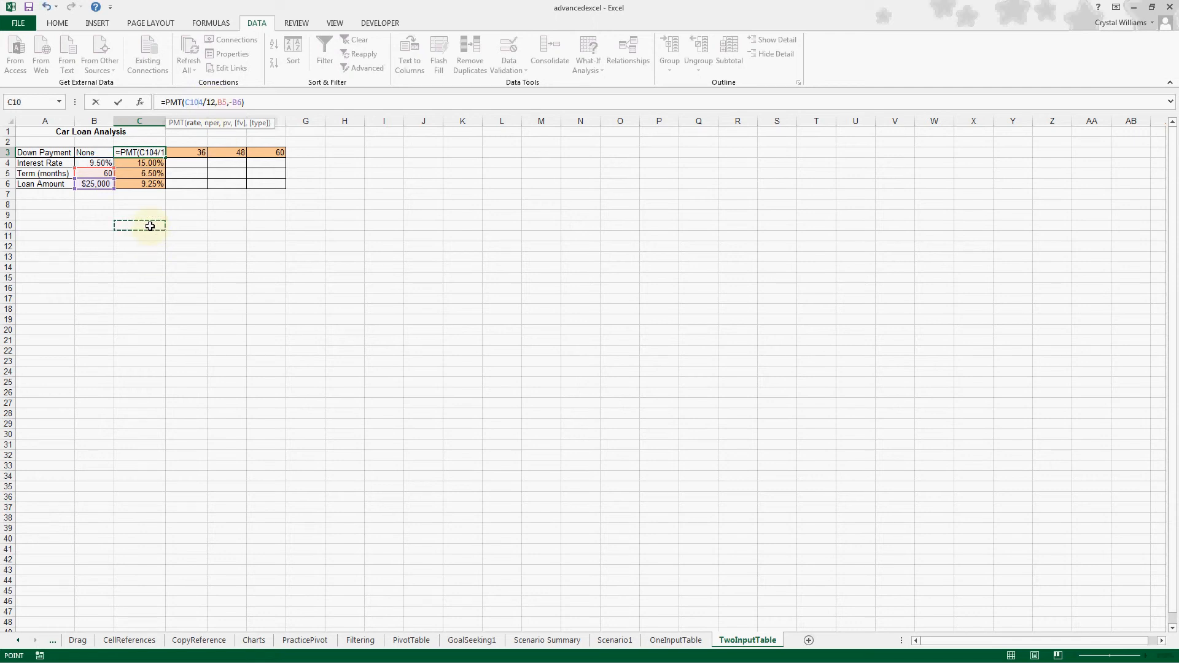
key(ctrl+z)
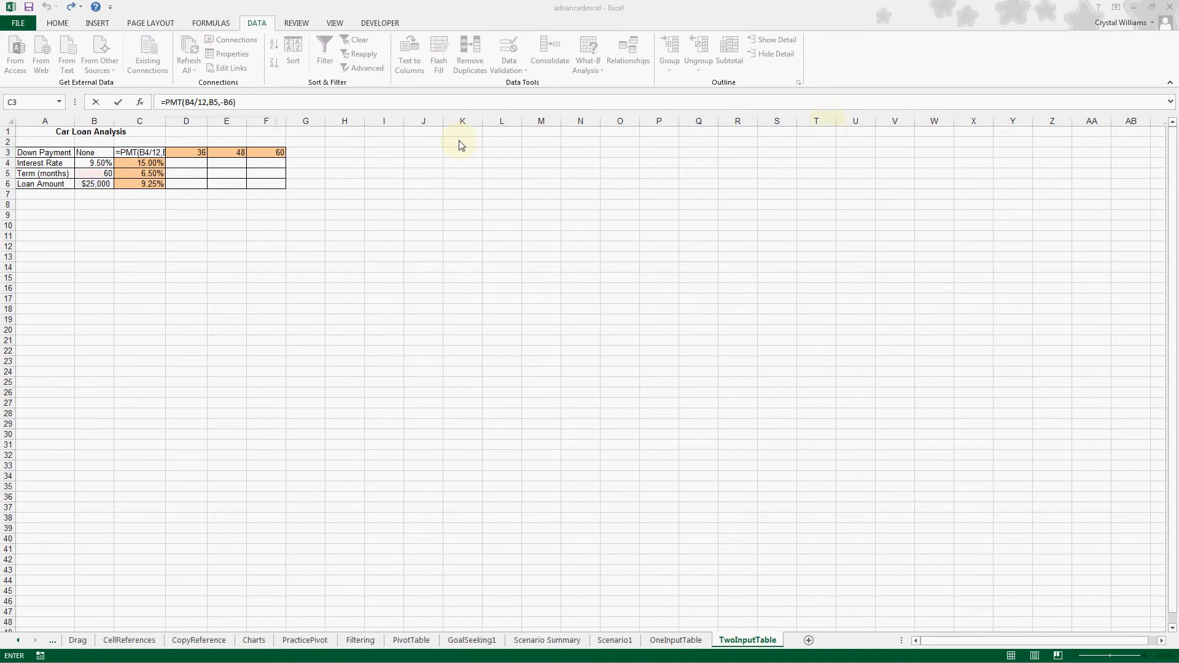
click(189, 153)
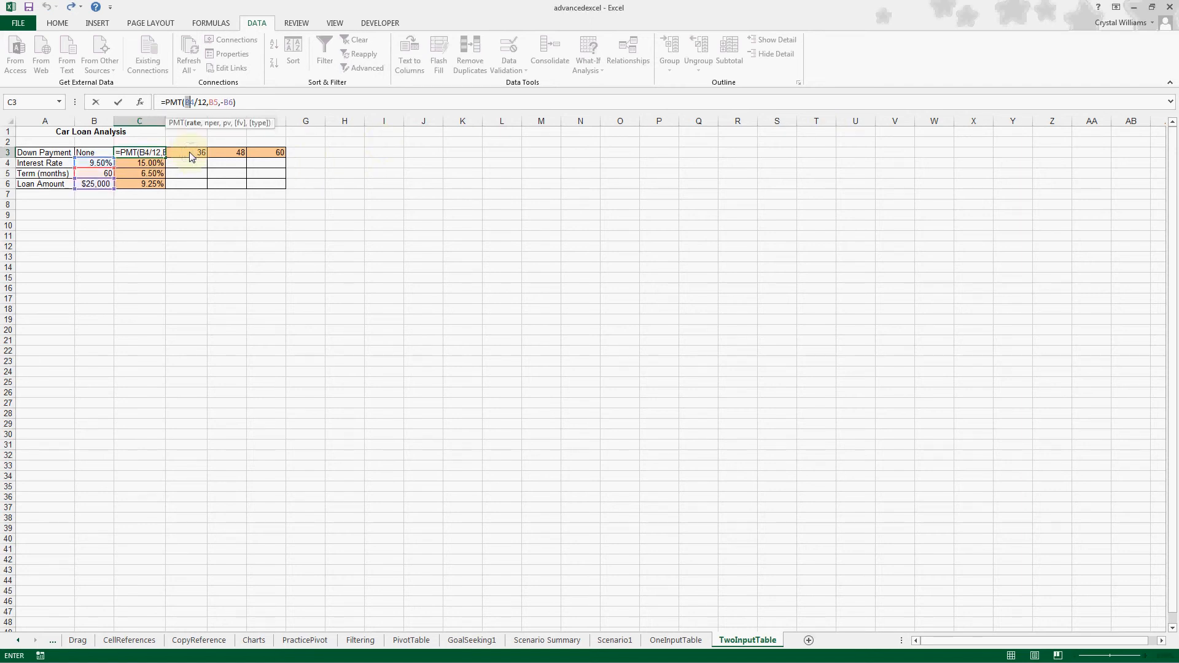
key(ctrl+Return)
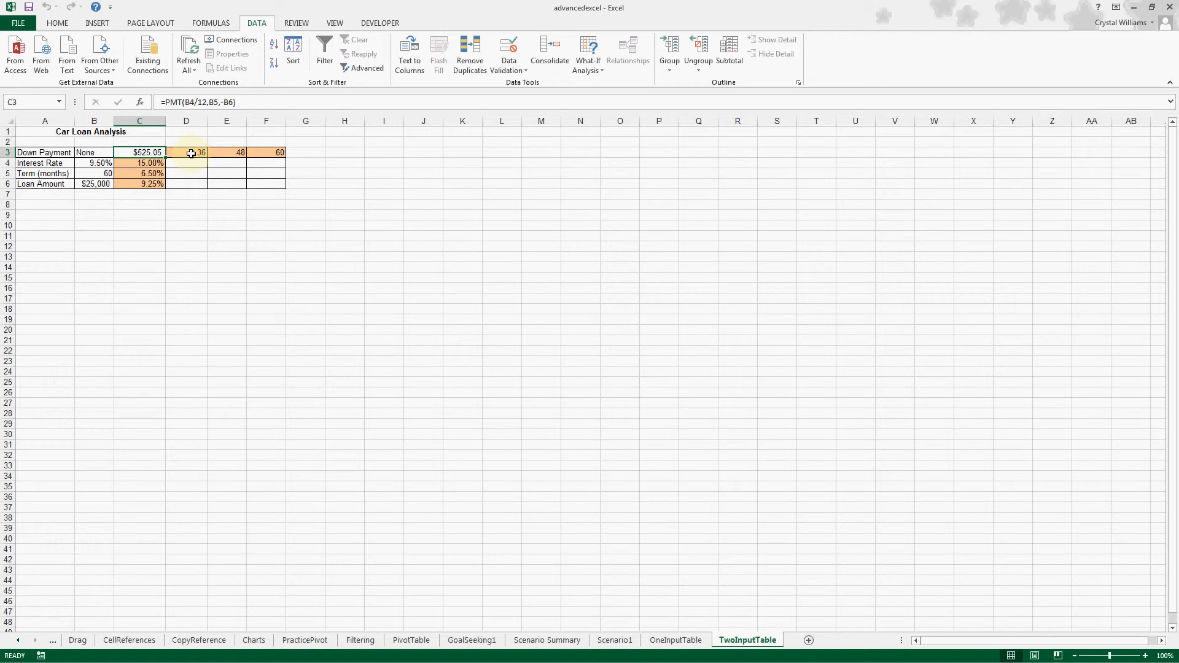
- Review the alternative loan terms in D3:F3 and the alternative interest rates in C4:C6
key(Right)
key(Right)
key(Right)
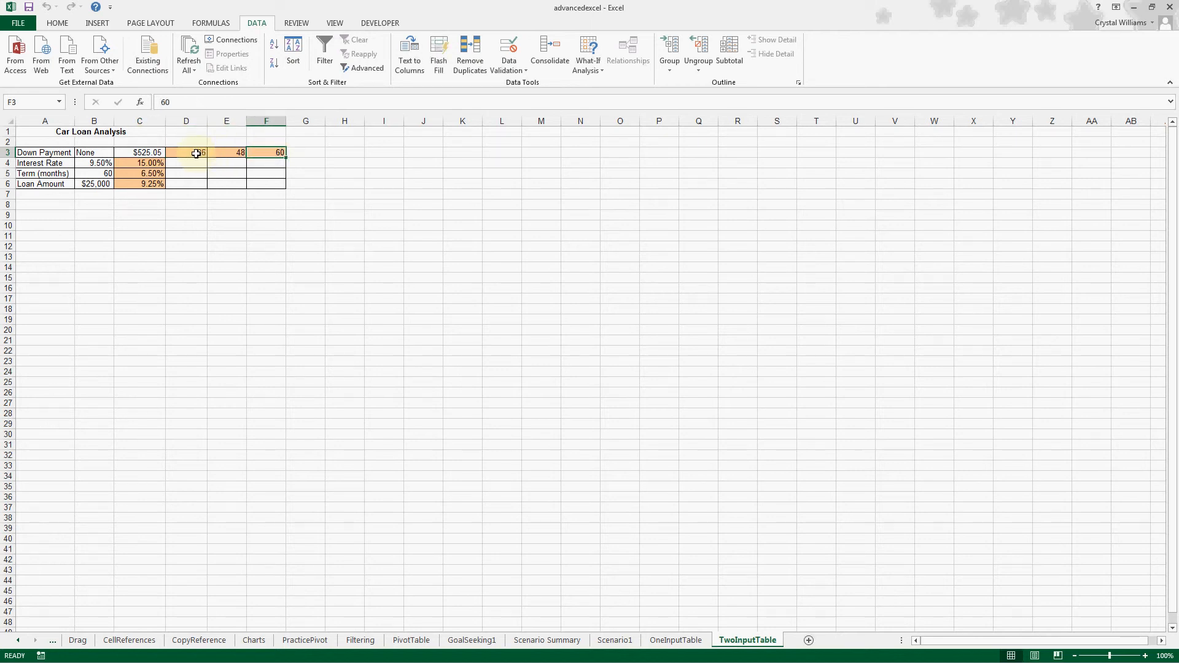
click(184, 152)
click(223, 153)
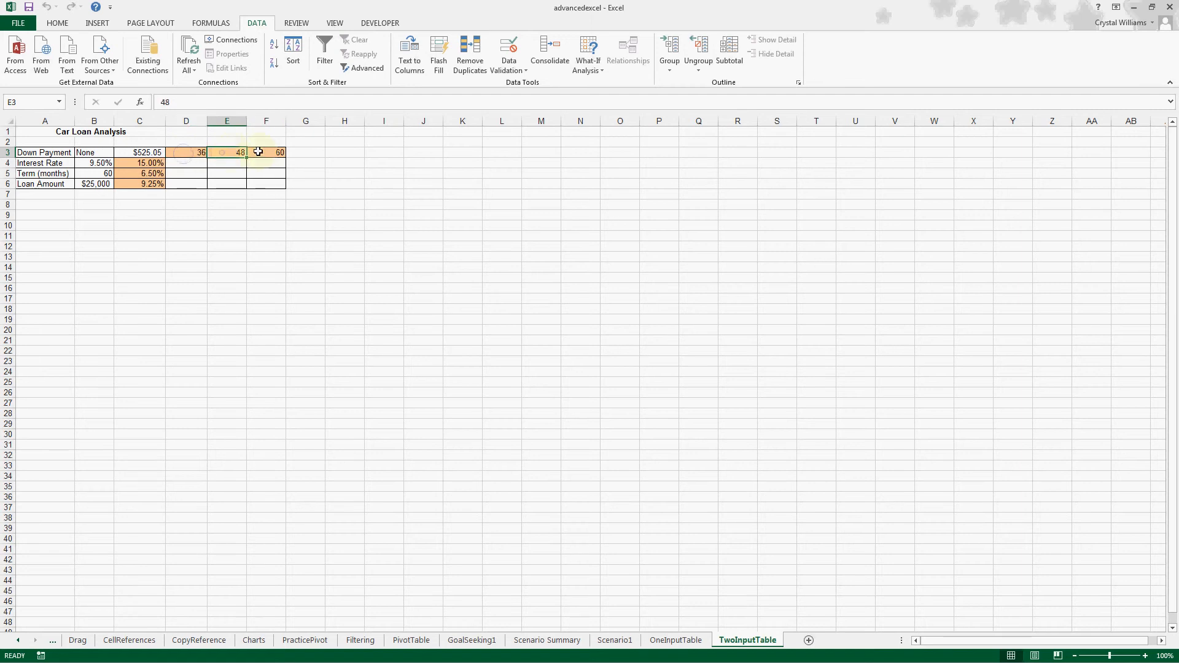
click(269, 152)
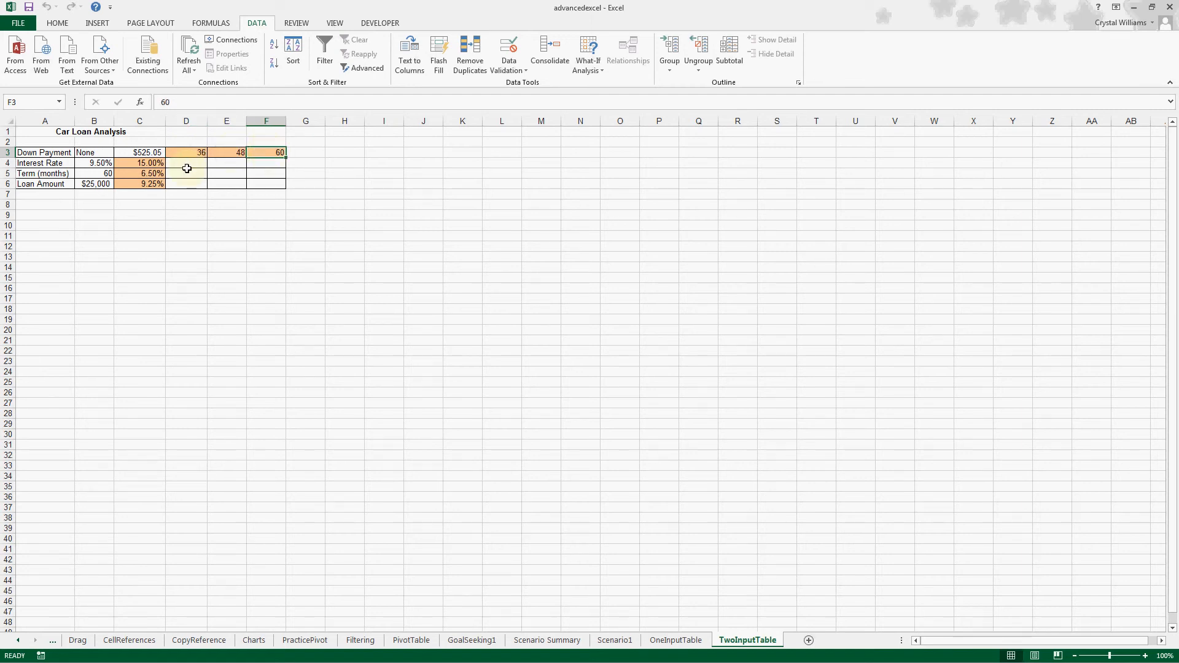
click(145, 162)
click(144, 174)
click(143, 184)
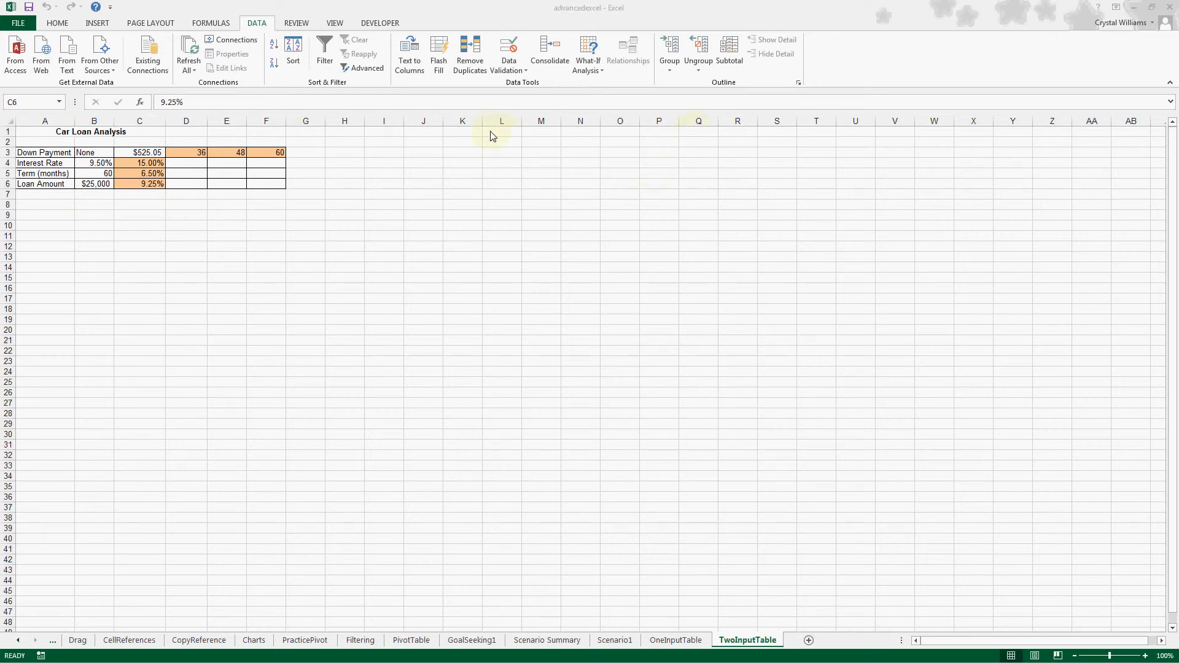
- Create a two-variable what-if data table over C3:F6 with B4 as row input cell and B5 as column input cell
click(128, 152)
drag(127, 152, 255, 185)
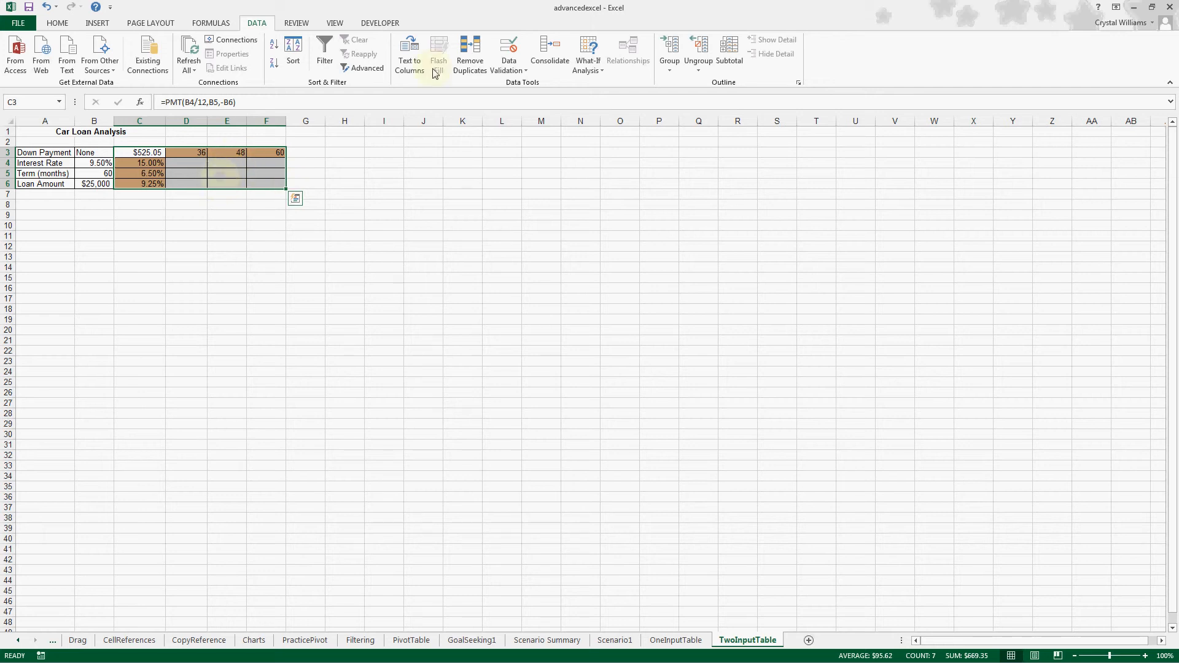
click(587, 61)
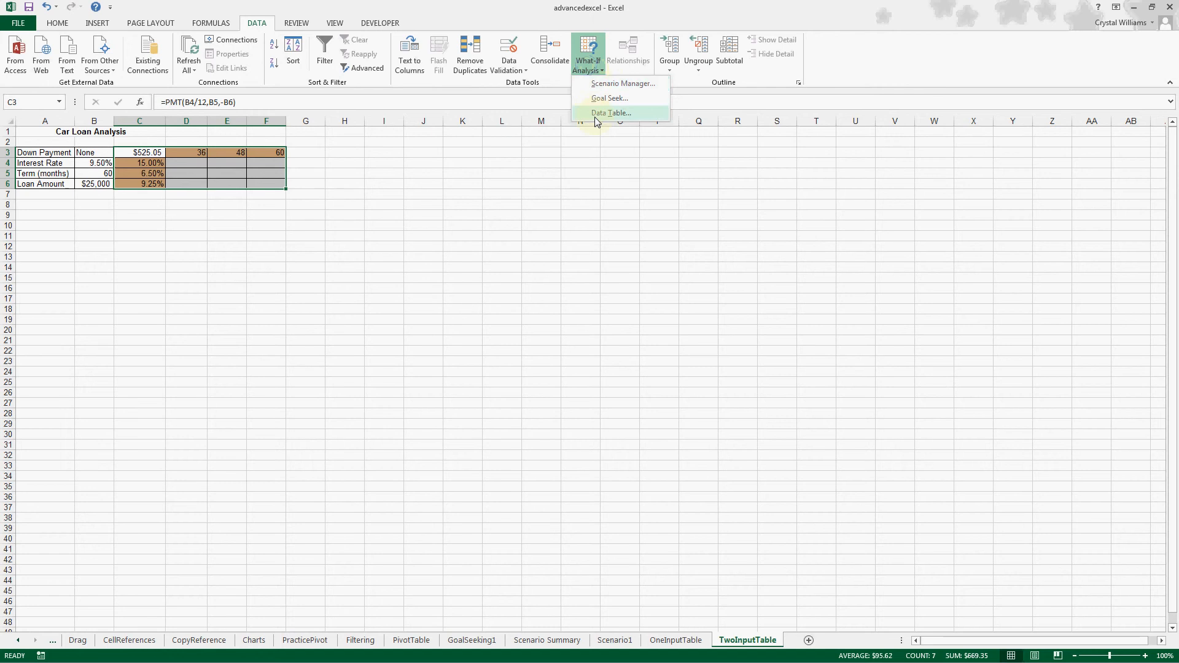
click(596, 113)
drag(276, 175, 343, 168)
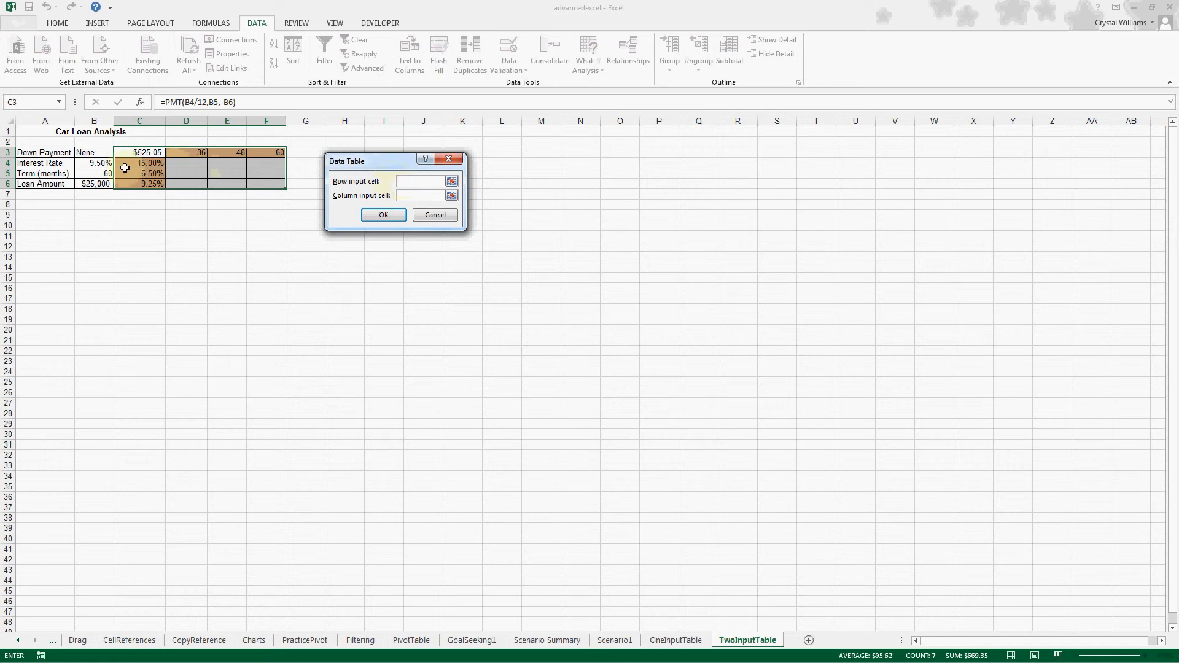
click(106, 163)
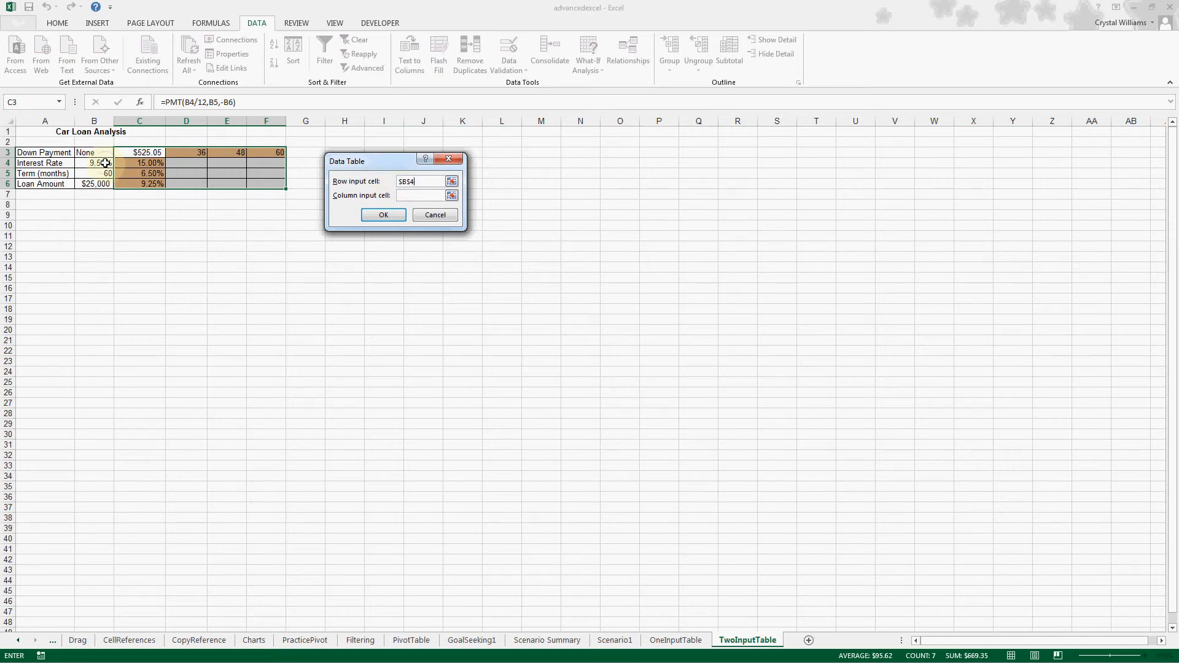
click(418, 196)
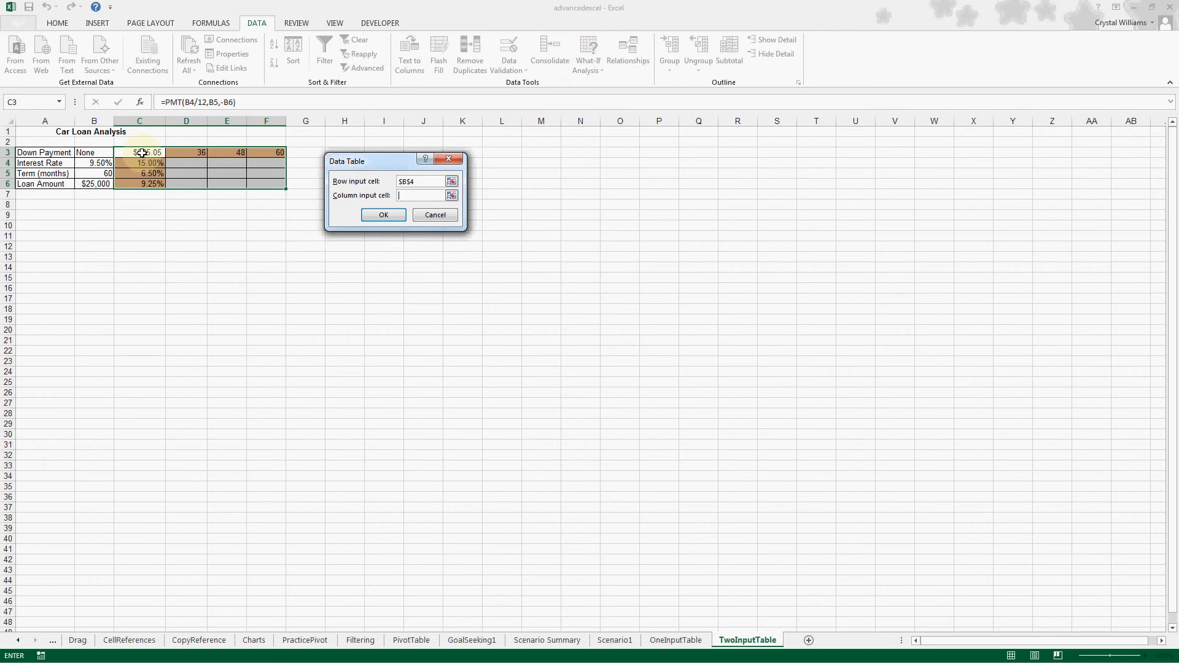
click(106, 174)
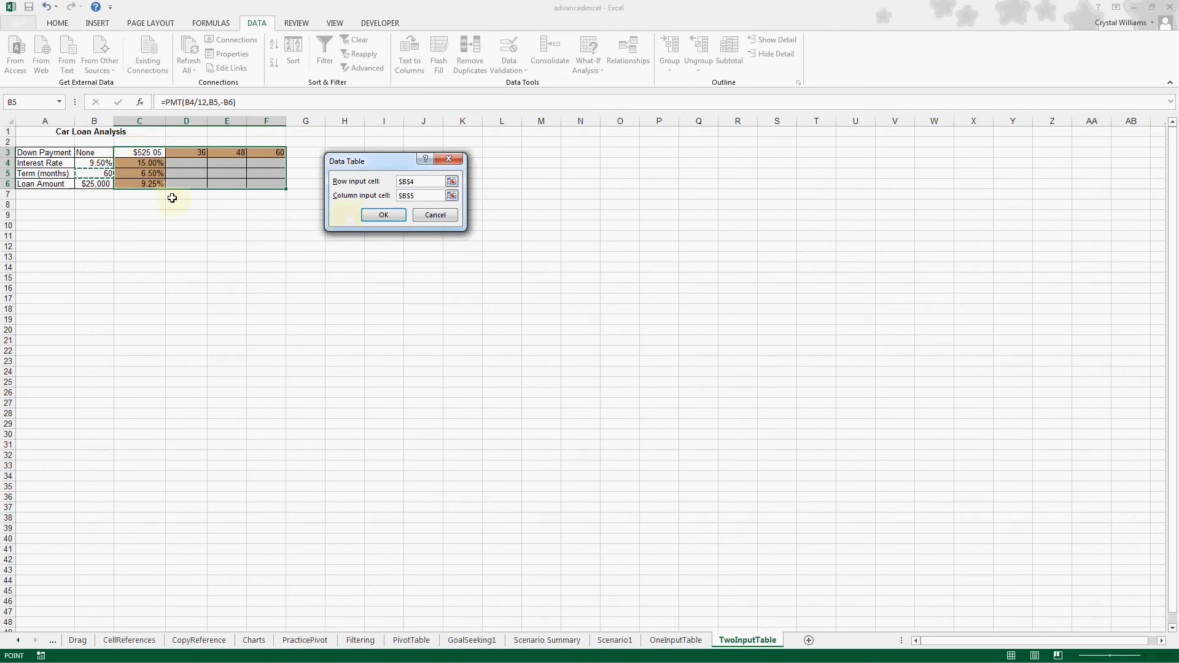
click(383, 215)
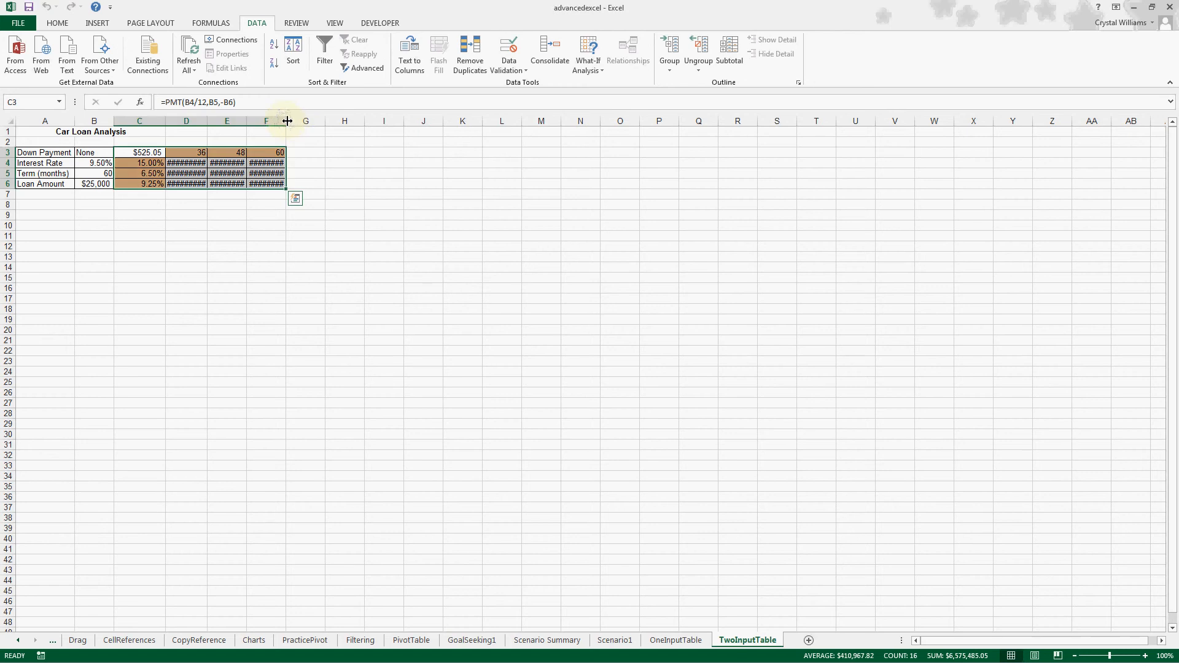
- Fit columns D, E and F to their contents, and make column F slightly wider than its contents need
double_click(286, 121)
double_click(246, 121)
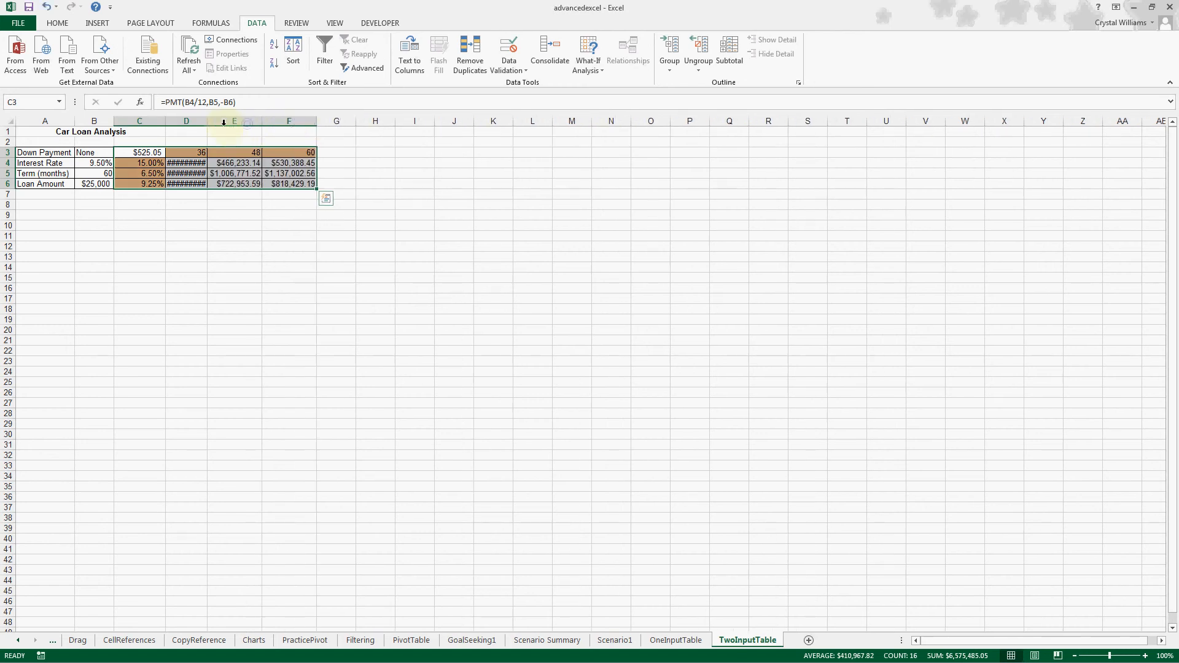
double_click(207, 121)
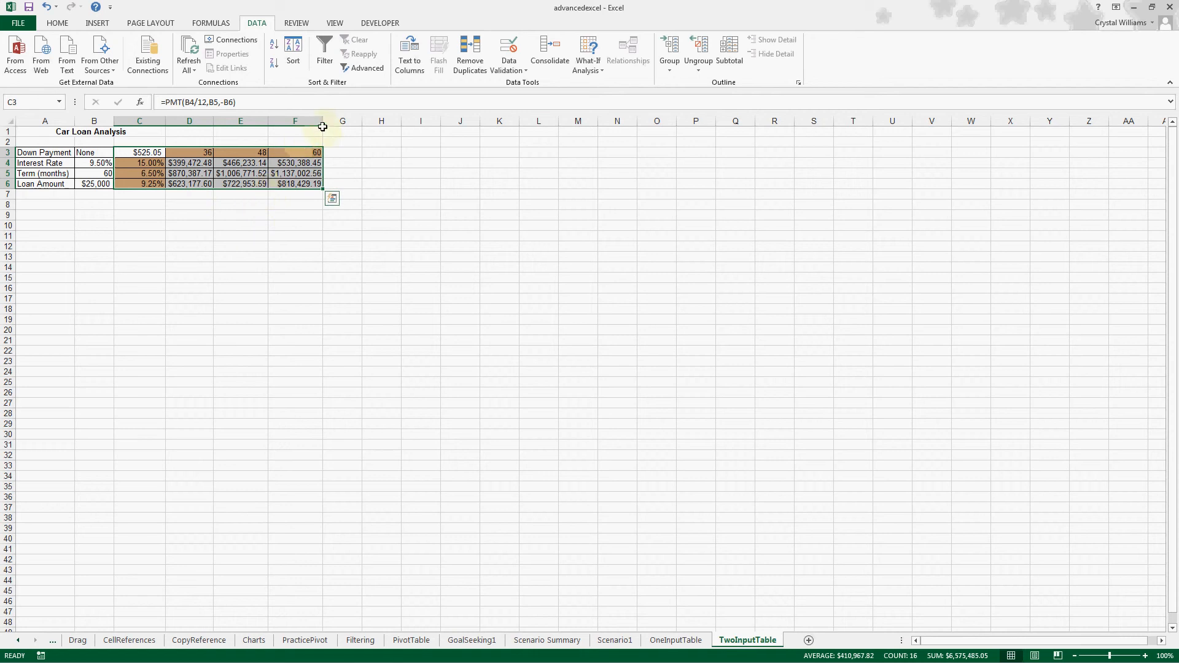
drag(323, 123, 303, 124)
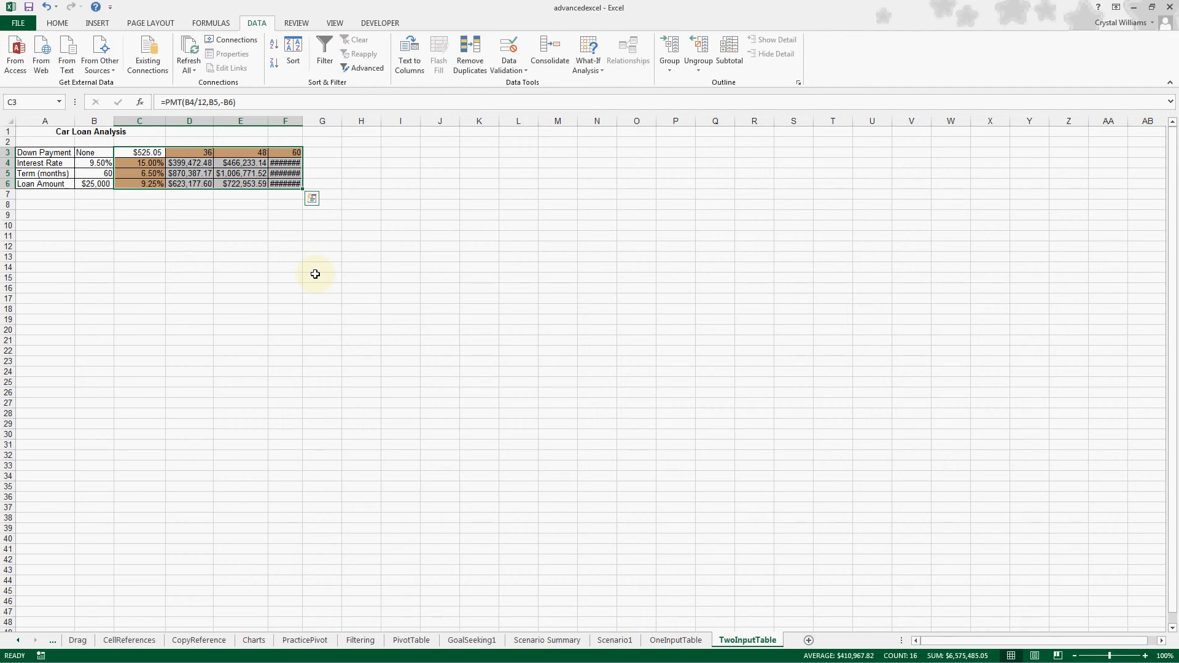
drag(303, 121, 335, 122)
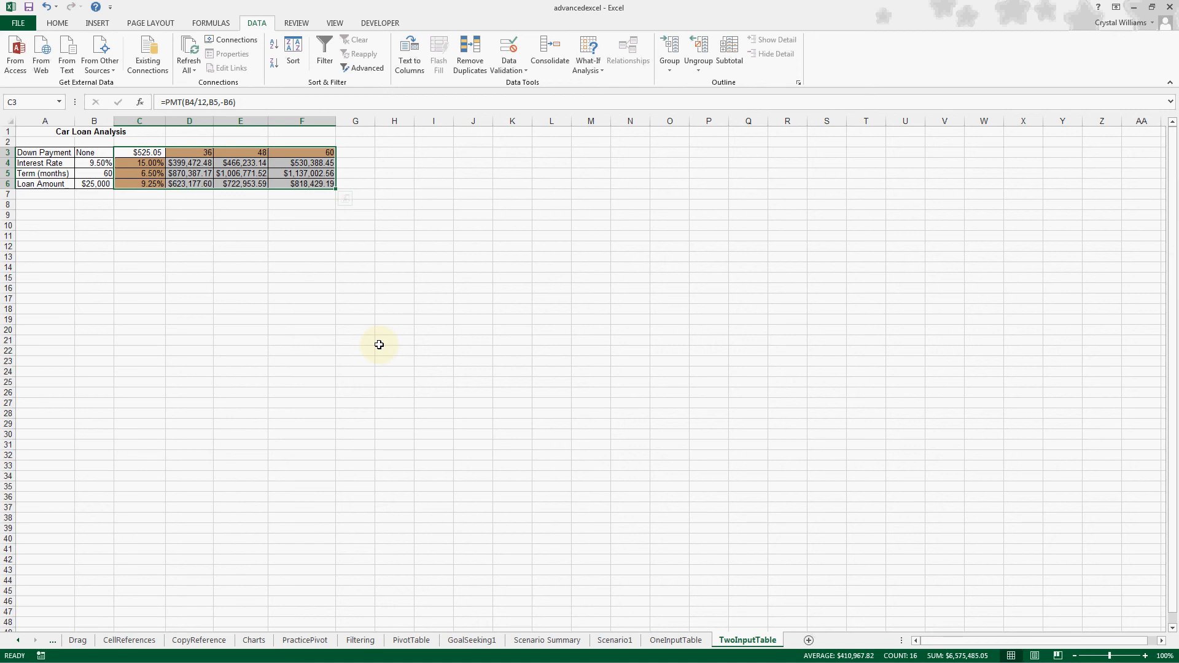
- Set the loan's interest rate in B4 to 10.0%
click(95, 162)
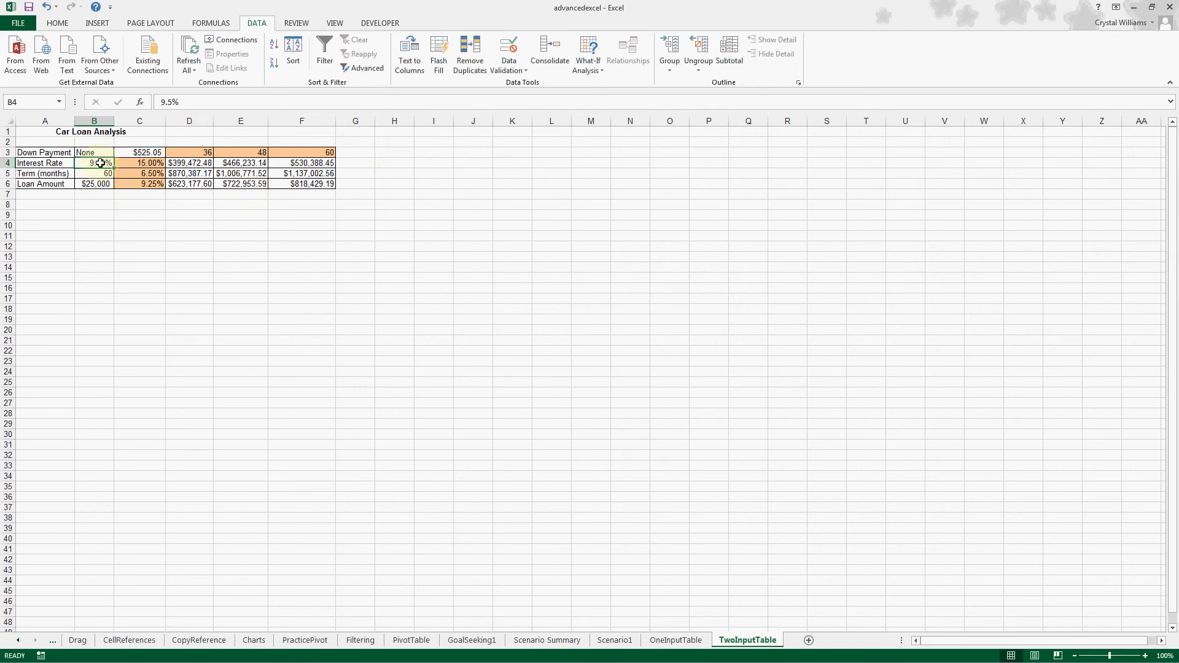
text(10.0)
click(164, 227)
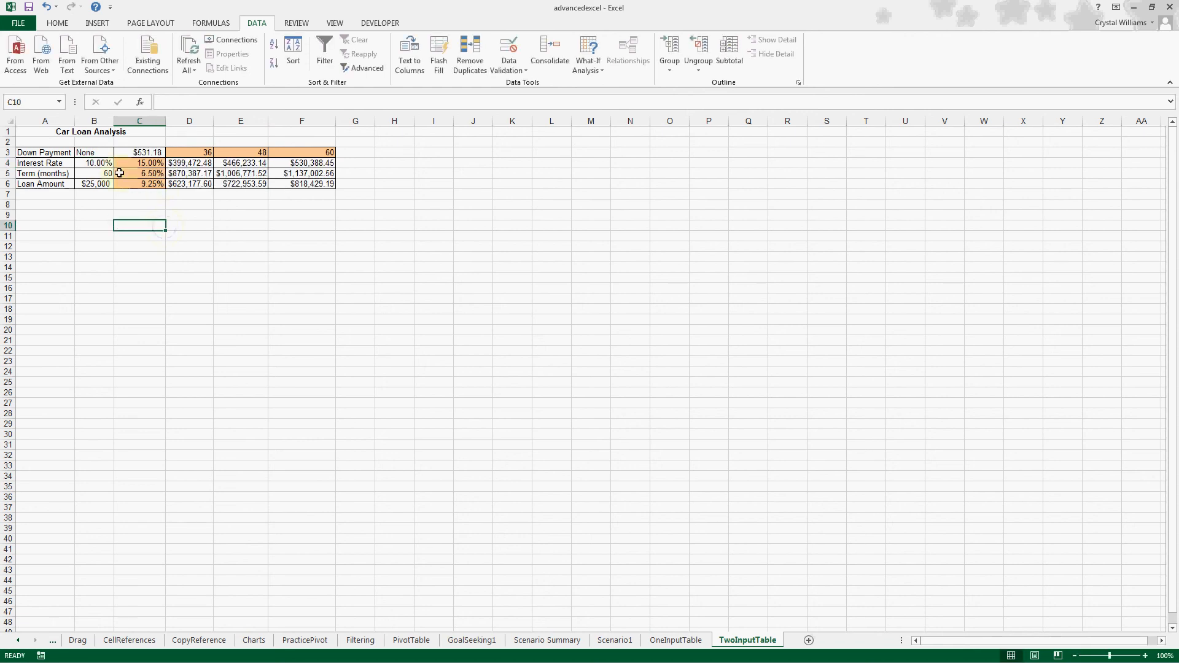